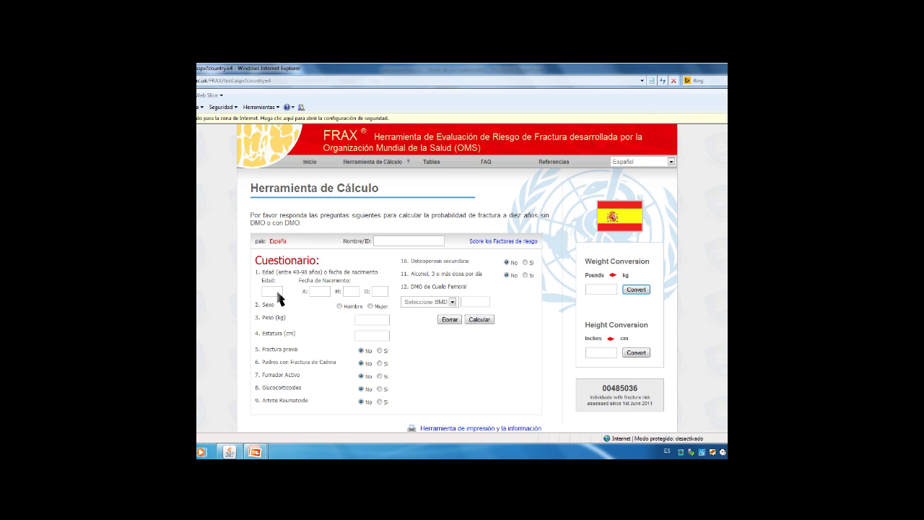
# - Enter 55 as the patient's age in the FRAX questionnaire for Spain
pyautogui.write('55')
pyautogui.press('BackSpace')
pyautogui.press('BackSpace')
pyautogui.click(280, 292)
pyautogui.write('55')
pyautogui.moveTo(414, 164)
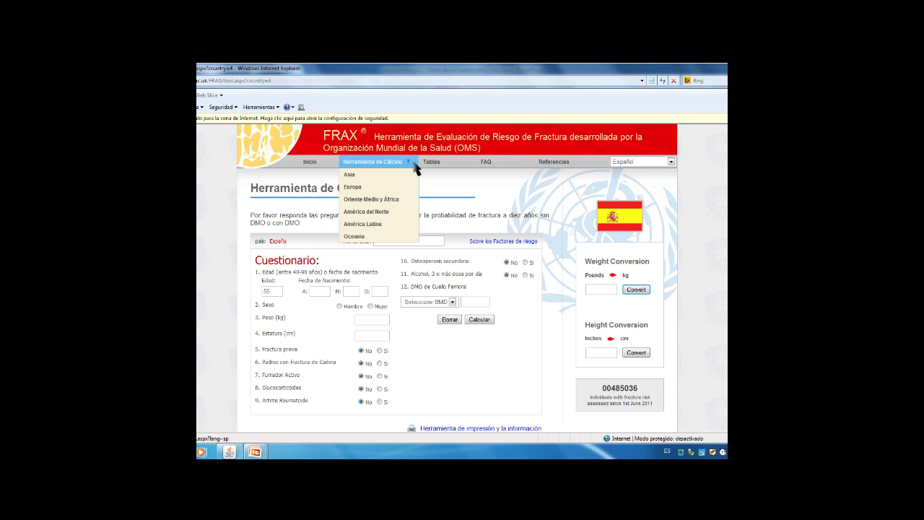
pyautogui.moveTo(404, 189)
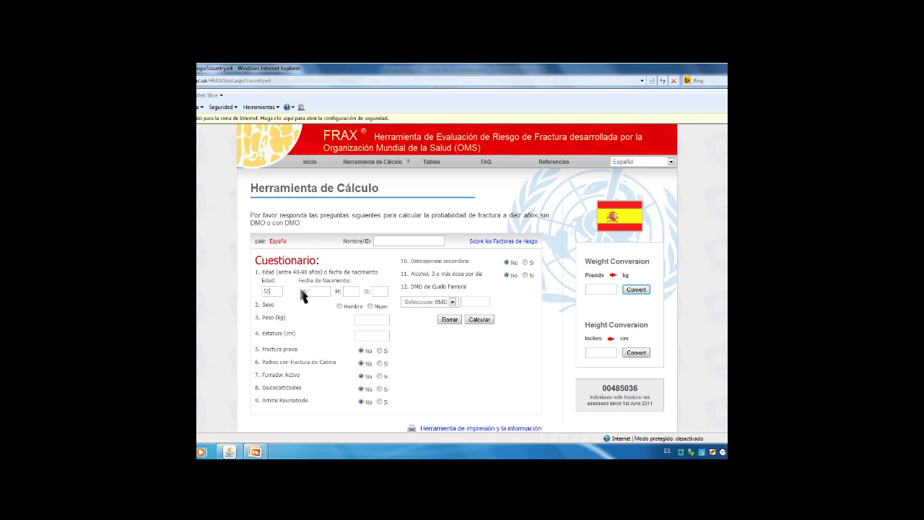
# - Set the sex to Mujer, the weight to 64 kg and the height to 157 cm, and calculate the fracture risk
pyautogui.click(371, 306)
pyautogui.click(380, 320)
pyautogui.write('64')
pyautogui.click(378, 335)
pyautogui.write('157')
pyautogui.click(481, 319)
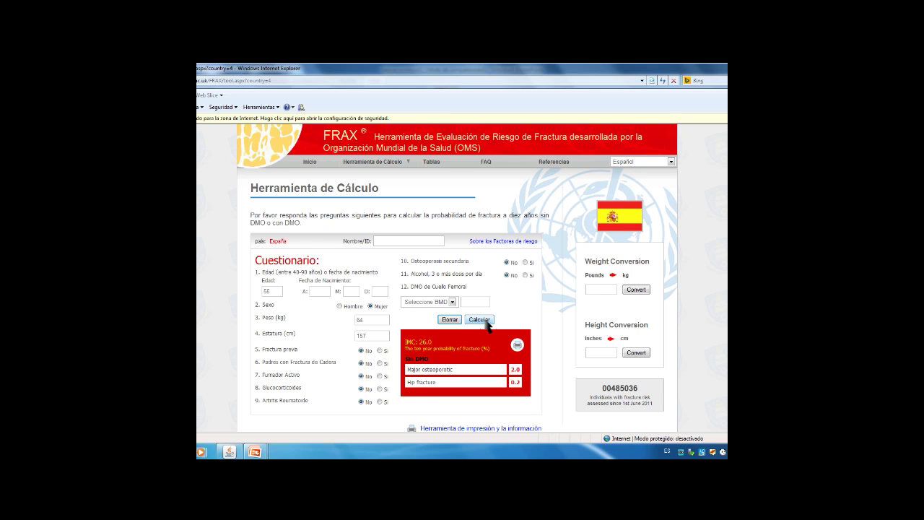
# - Clear the questionnaire and fill it in for a 55-year-old woman weighing 49 kg with a height of 157 cm
pyautogui.click(450, 319)
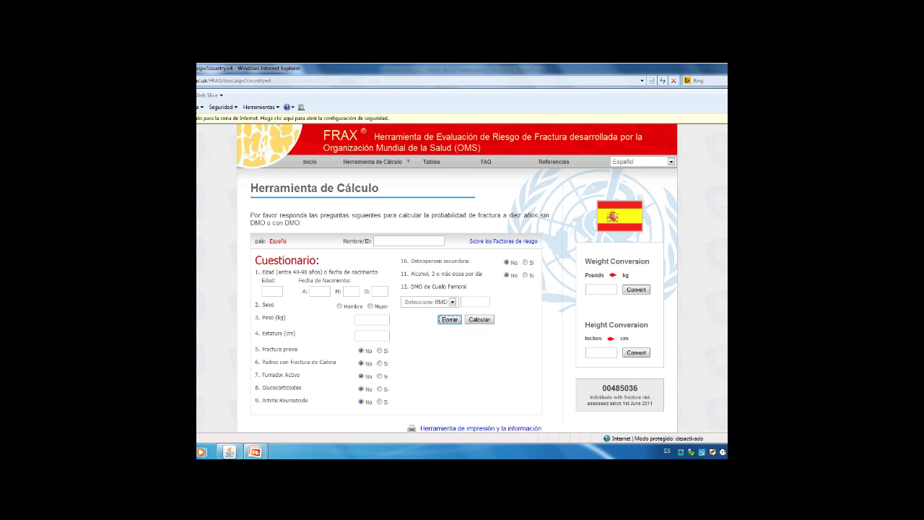
pyautogui.click(281, 294)
pyautogui.write('50')
pyautogui.click(370, 306)
pyautogui.click(372, 322)
pyautogui.write('49')
pyautogui.click(371, 336)
pyautogui.write('15')
# - Answer Sí for Padres con Fractura de Cadera, Fumador Activo and Glucocorticoides, and calculate the fracture risk
pyautogui.click(380, 364)
pyautogui.click(380, 376)
pyautogui.click(379, 389)
pyautogui.click(475, 323)
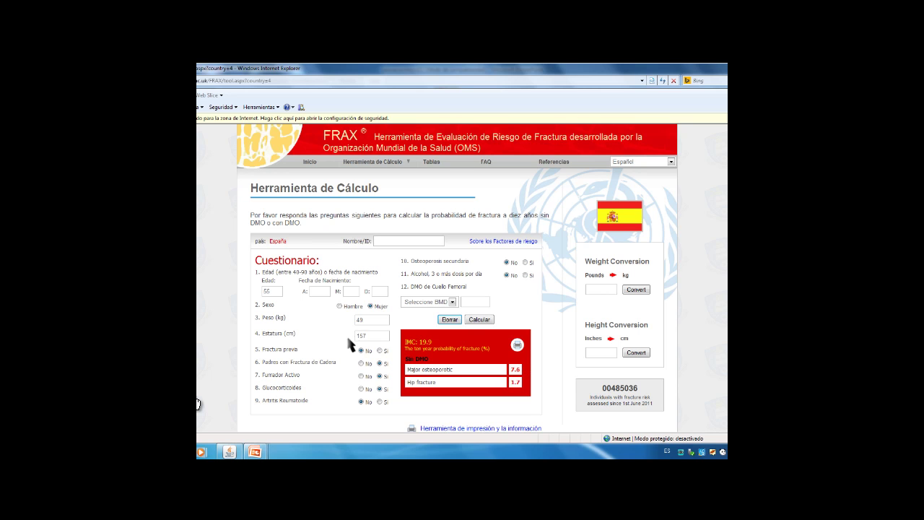
# - Add a femoral neck BMD given as a T-Score of -1.5 and recalculate the fracture risk
pyautogui.click(452, 302)
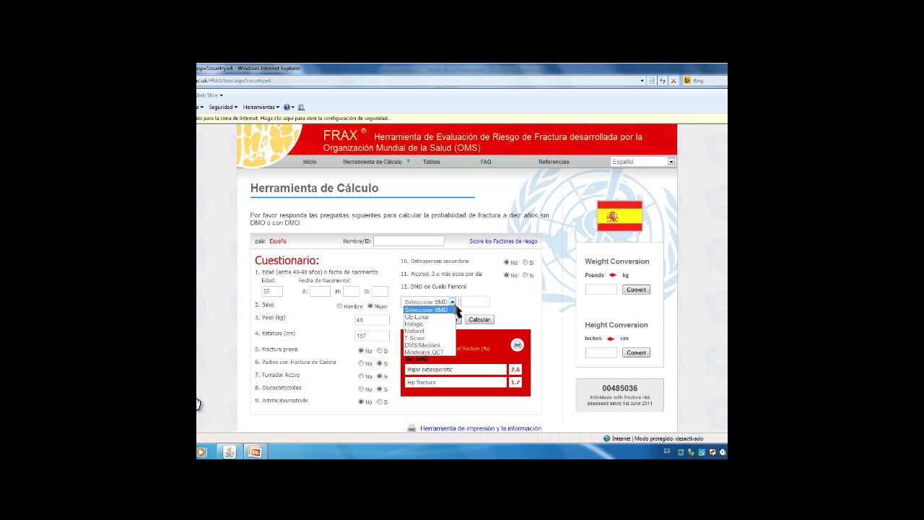
pyautogui.click(436, 339)
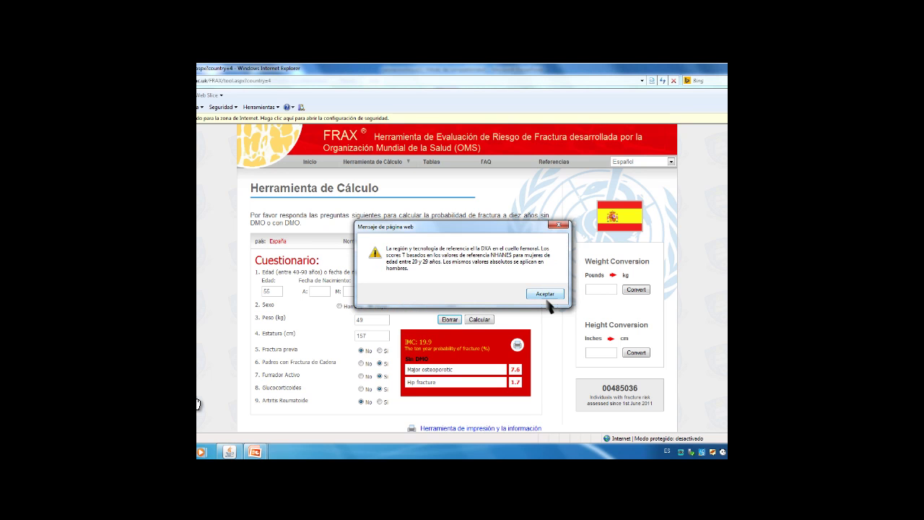
pyautogui.click(546, 298)
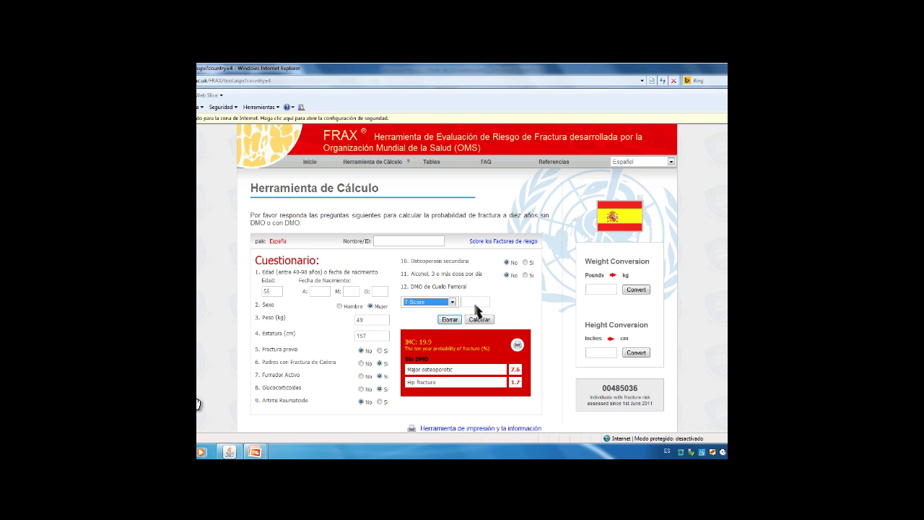
pyautogui.click(479, 304)
pyautogui.write('55')
pyautogui.click(483, 324)
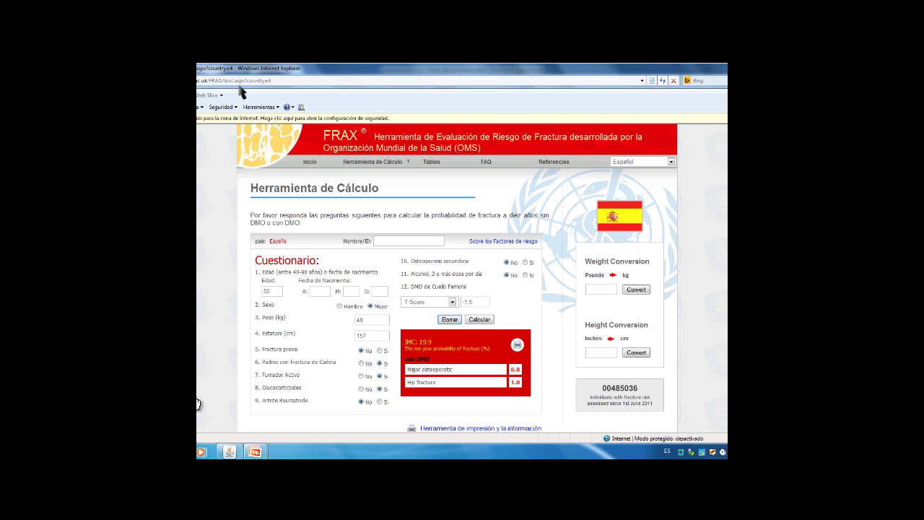
pyautogui.moveTo(372, 162)
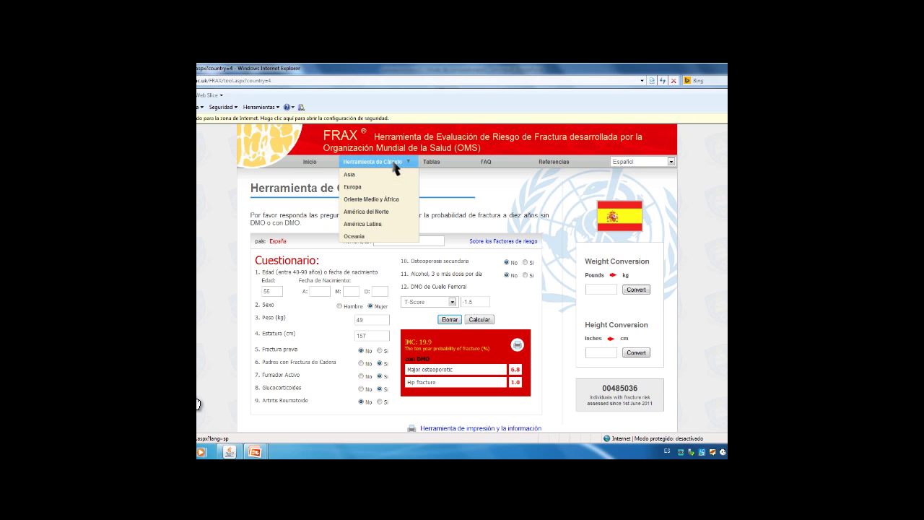
pyautogui.moveTo(414, 202)
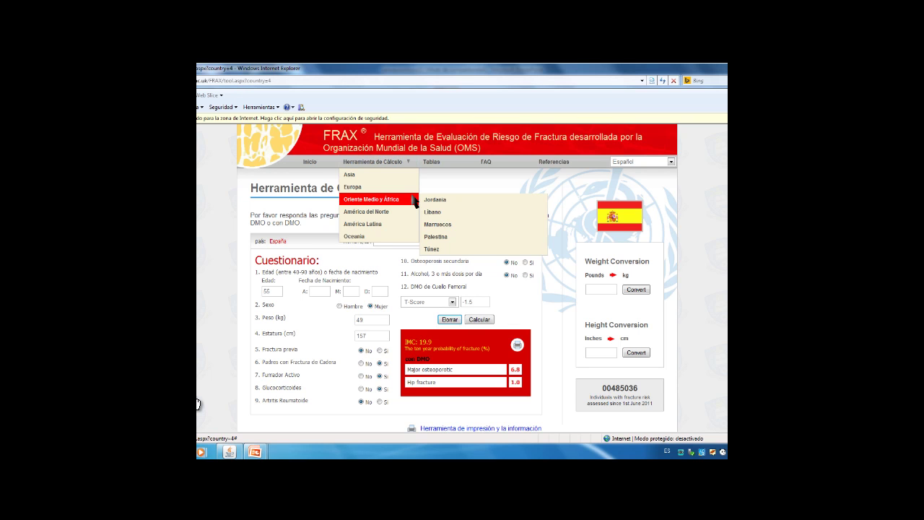
pyautogui.moveTo(375, 190)
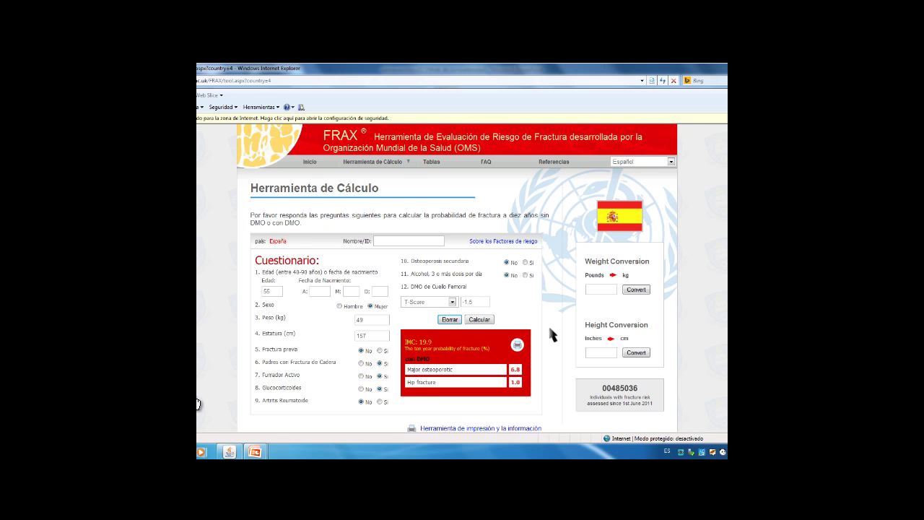
# - Read through the Factores de Riesgo table that explains each questionnaire item, and return to the calculator
pyautogui.scroll(-4, 315, 312)
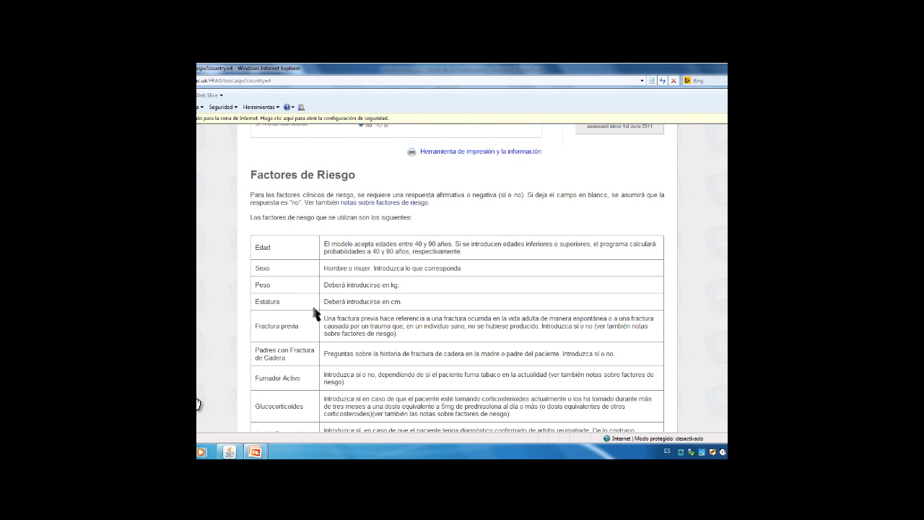
pyautogui.scroll(-2, 316, 311)
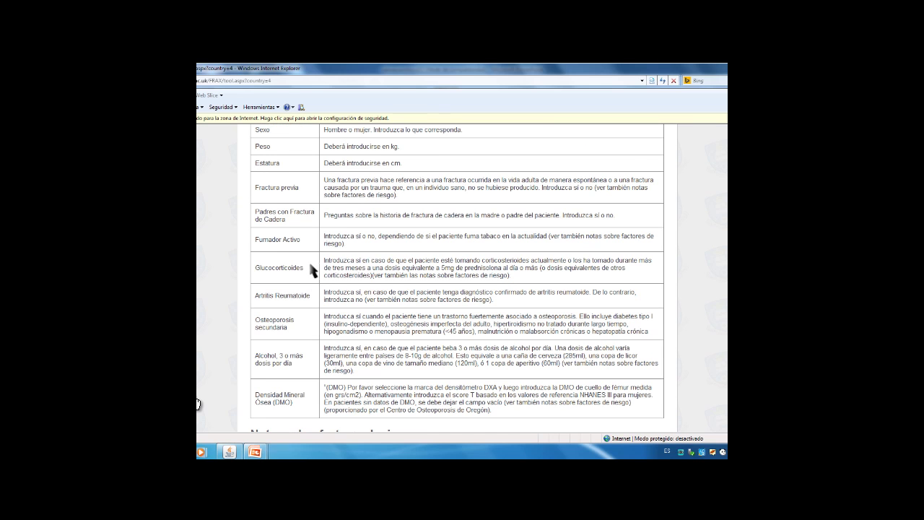
pyautogui.scroll(2, 312, 269)
pyautogui.scroll(2, 312, 269)
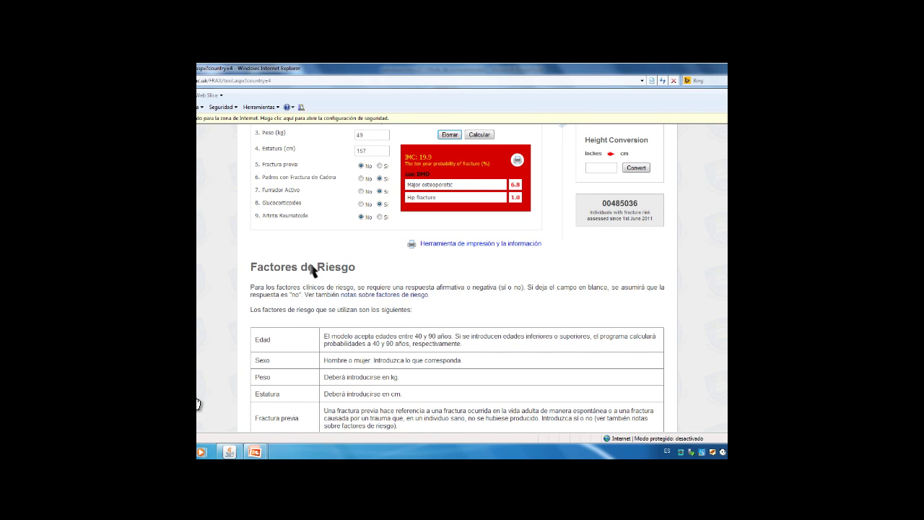
pyautogui.scroll(3, 397, 205)
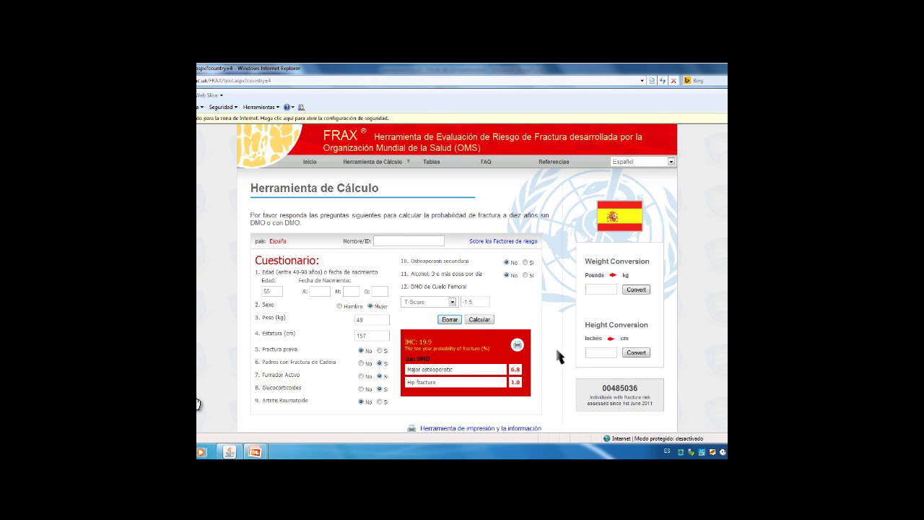